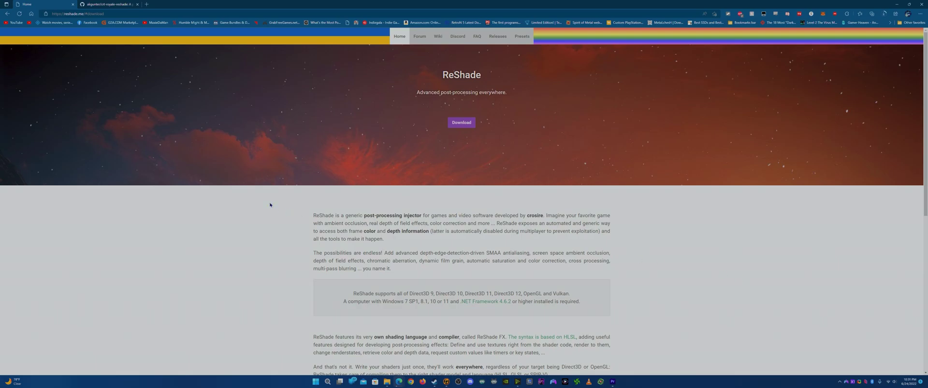
Step: Download the ReShade 5.2.2 installer in Edge and run ReShade_Setup_5.2.2.exe
left_click(466, 123)
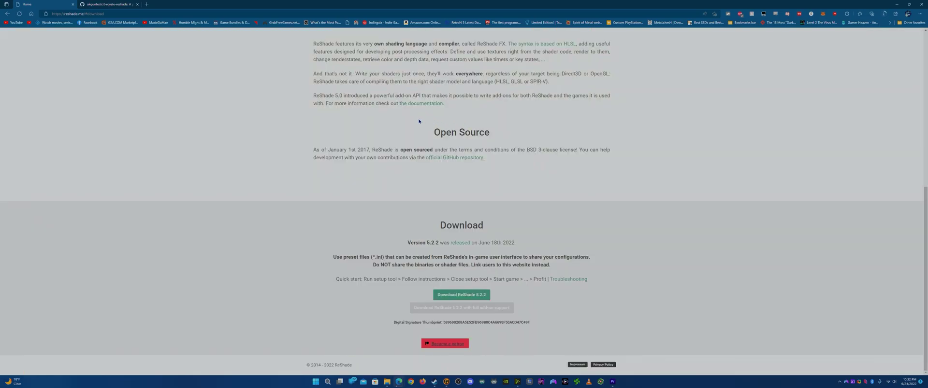
left_click(470, 297)
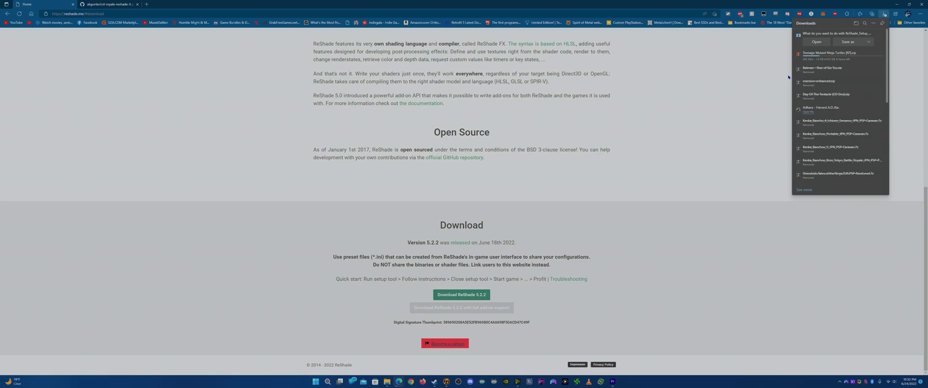
left_click(815, 42)
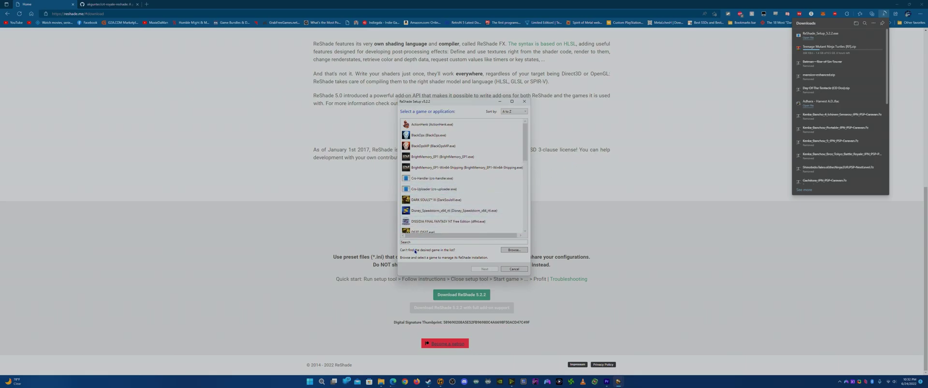
Step: Browse to Home > common > TMNT and choose TMNT.exe as the target game
left_click(510, 250)
left_click(418, 147)
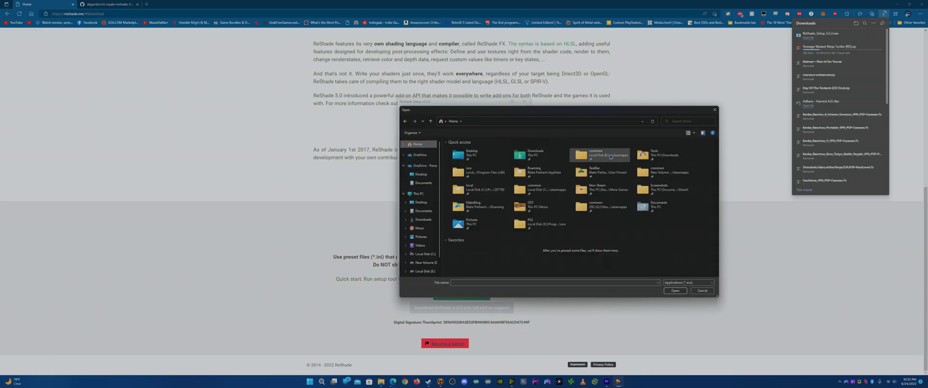
double_click(610, 157)
scroll(531, 232, "down", 3)
scroll(533, 226, "down", 15)
scroll(532, 225, "down", 8)
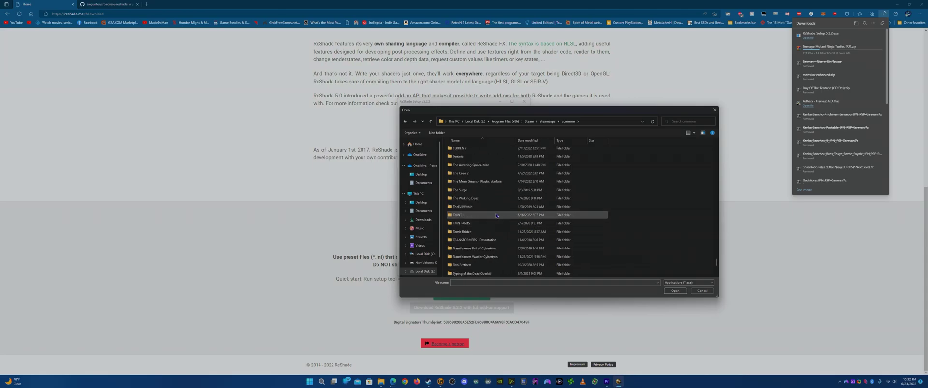
double_click(470, 215)
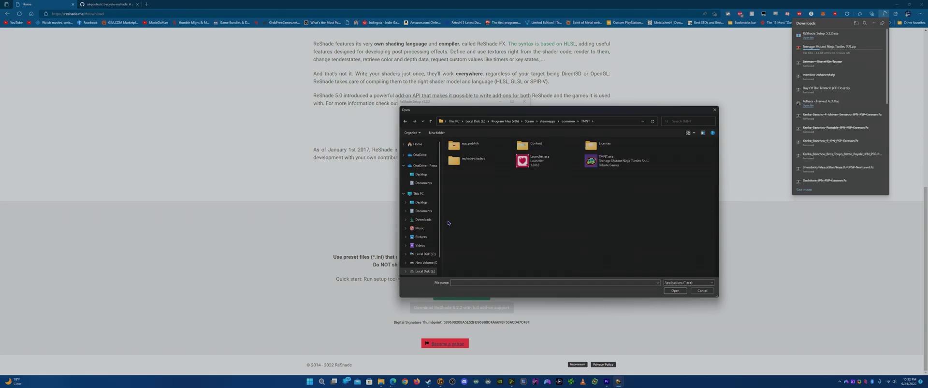
left_click(626, 164)
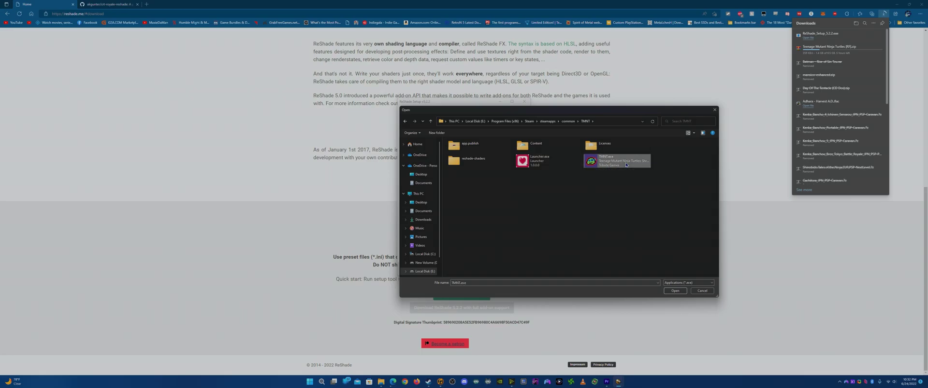
double_click(626, 165)
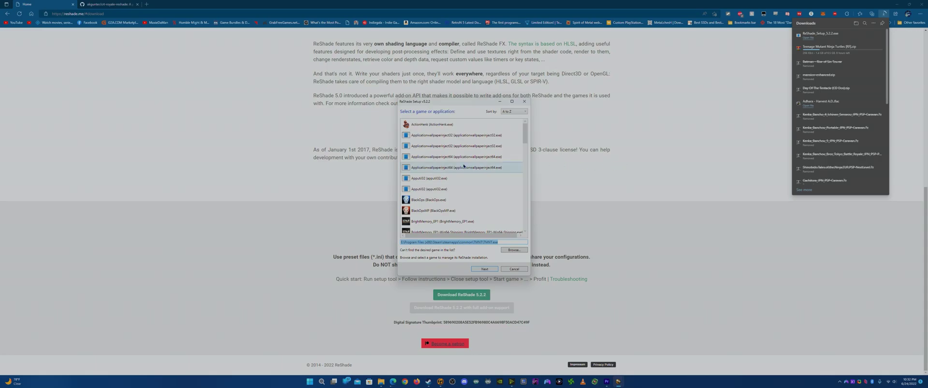
Step: Keep DirectX 10/11/12, then cancel setup at the existing-installation modify/uninstall page
left_click(484, 269)
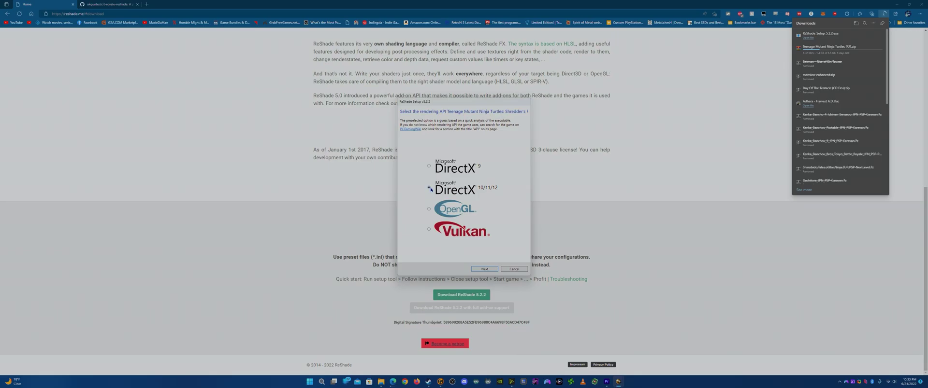
left_click(485, 270)
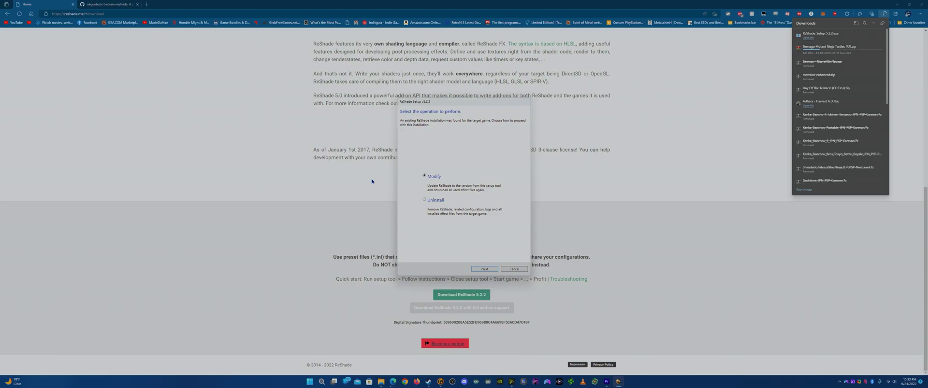
left_click(514, 269)
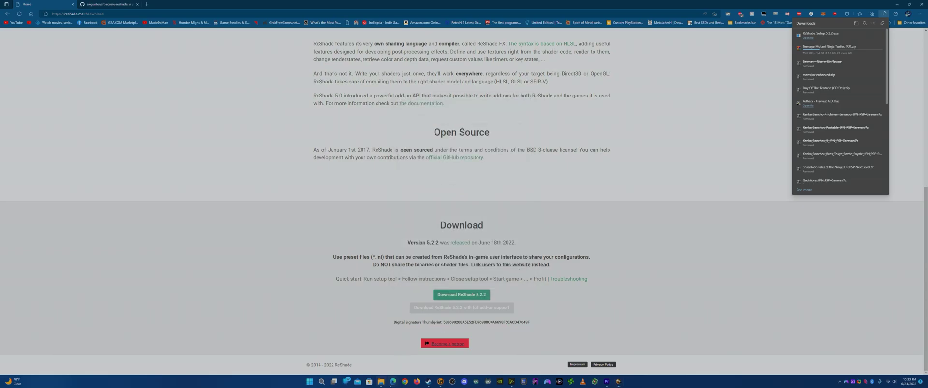
Step: Open the TMNT game folder in File Explorer and enter its reshade-shaders folder
left_click(381, 383)
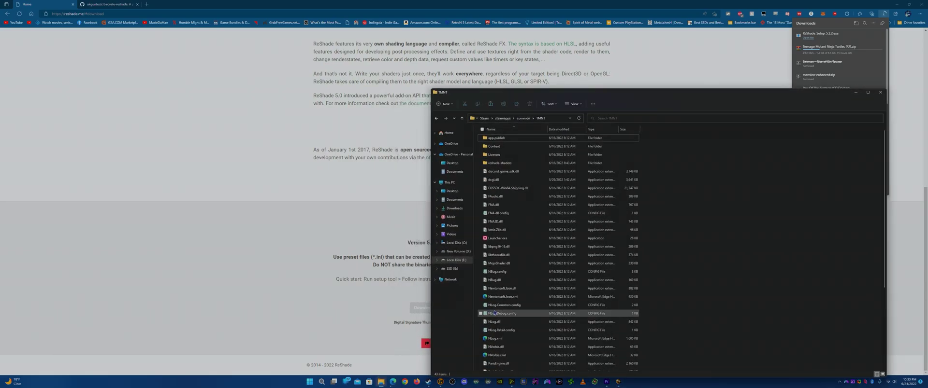
scroll(483, 314, "down", 5)
scroll(512, 354, "up", 5)
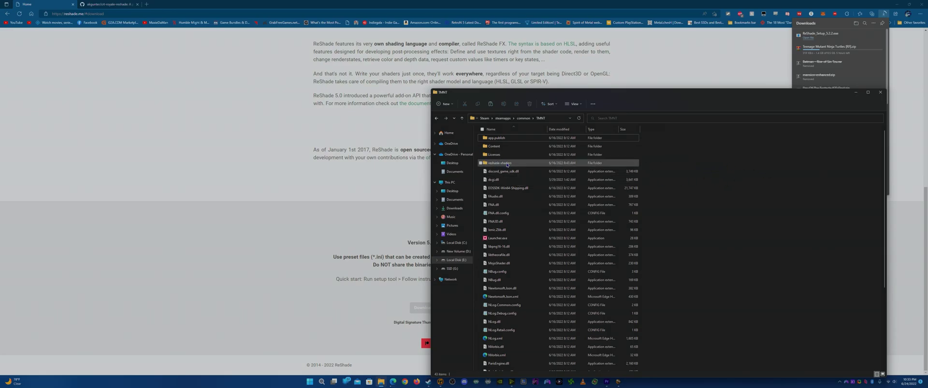
mouse_move(498, 165)
double_click(498, 163)
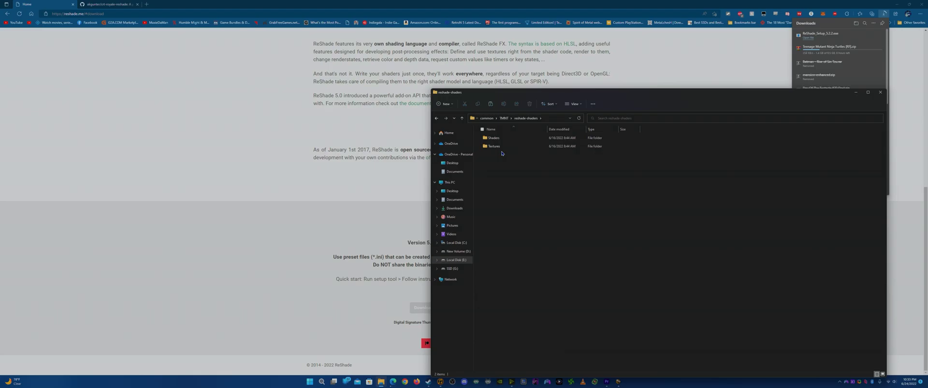
Step: Open the crt-royale-reshade repo's reshade-shaders folder on GitHub, then bring up the local reshade-shaders window
left_click(103, 4)
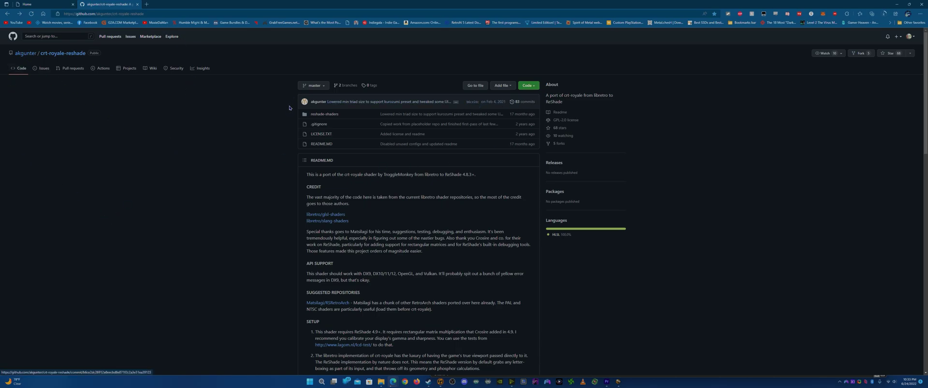
left_click(325, 115)
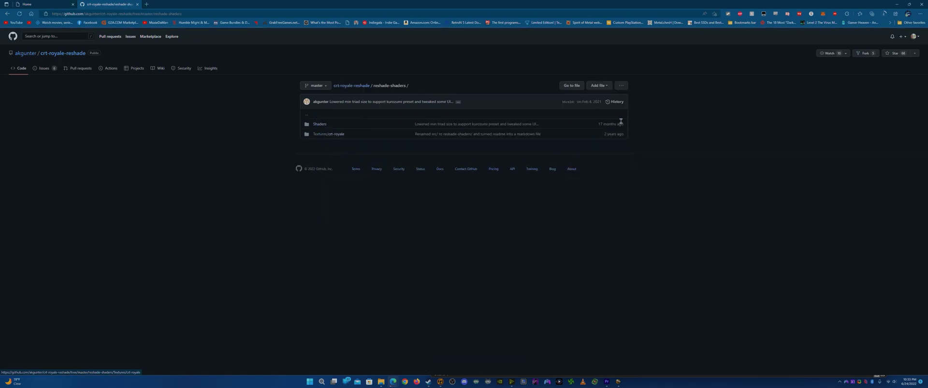
left_click(7, 15)
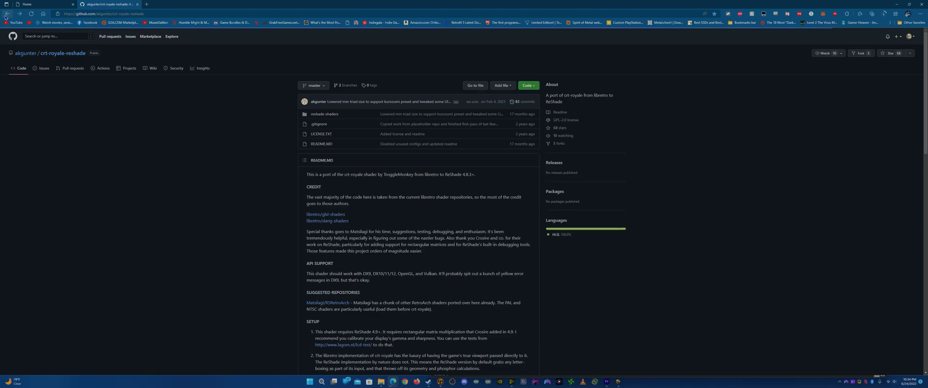
left_click(526, 87)
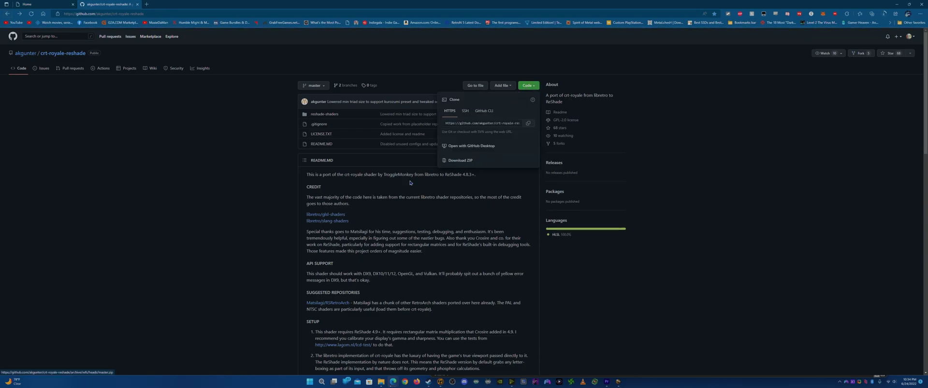
left_click(232, 174)
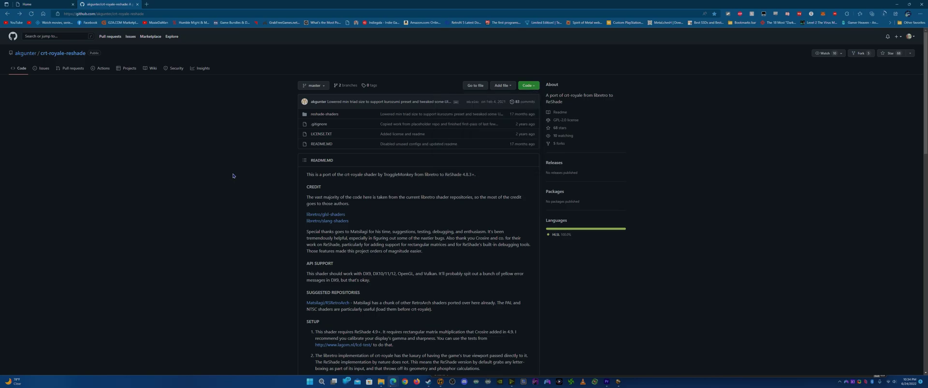
left_click(324, 115)
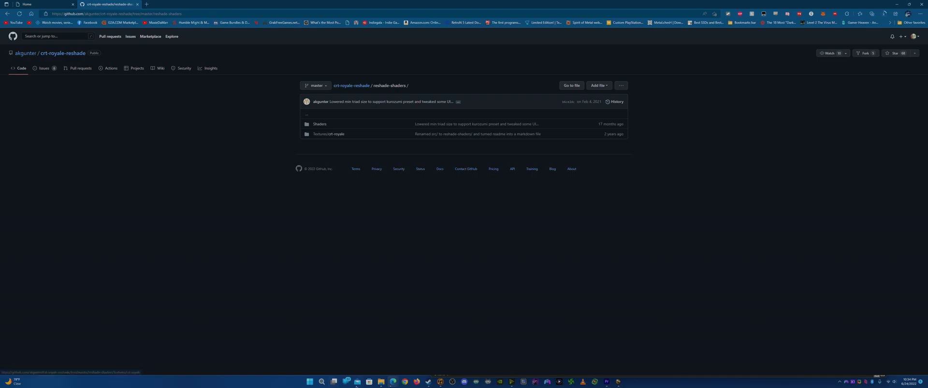
left_click(381, 381)
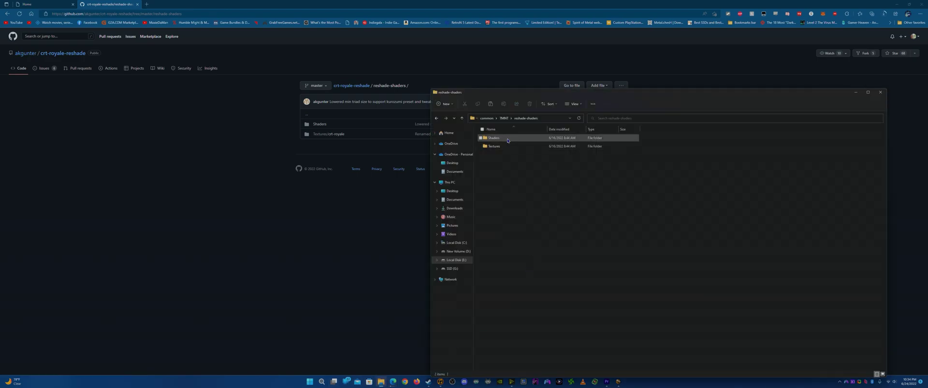
Step: Go up to the TMNT folder and launch TMNT.exe to start Shredder's Revenge
left_click(504, 118)
scroll(530, 290, "down", 5)
left_click(529, 343)
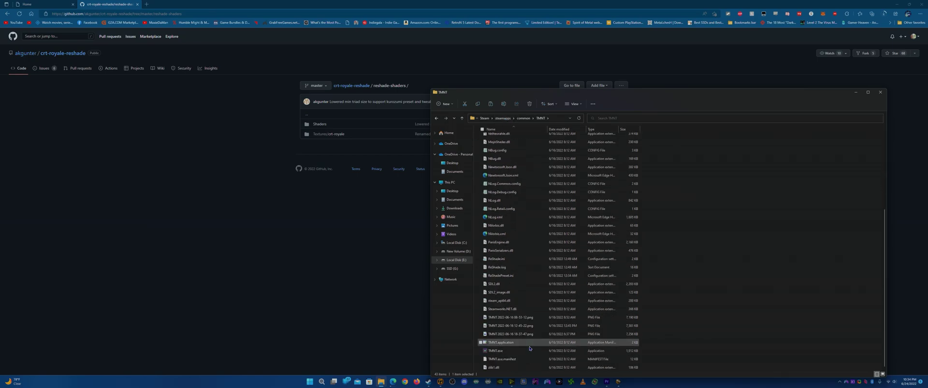
left_click(521, 352)
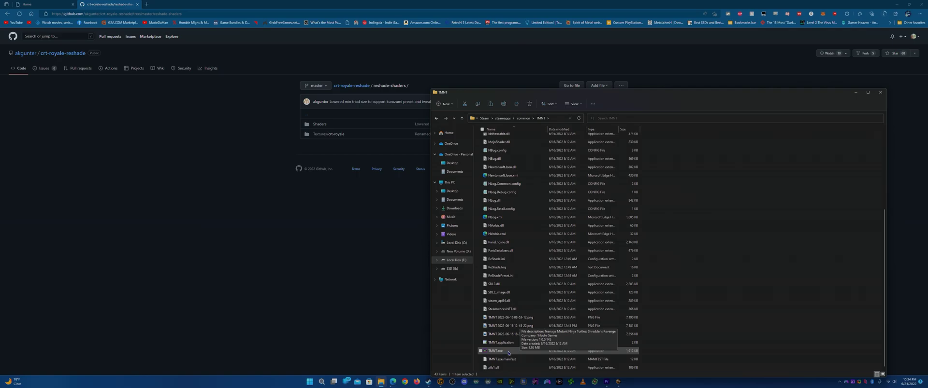
double_click(511, 353)
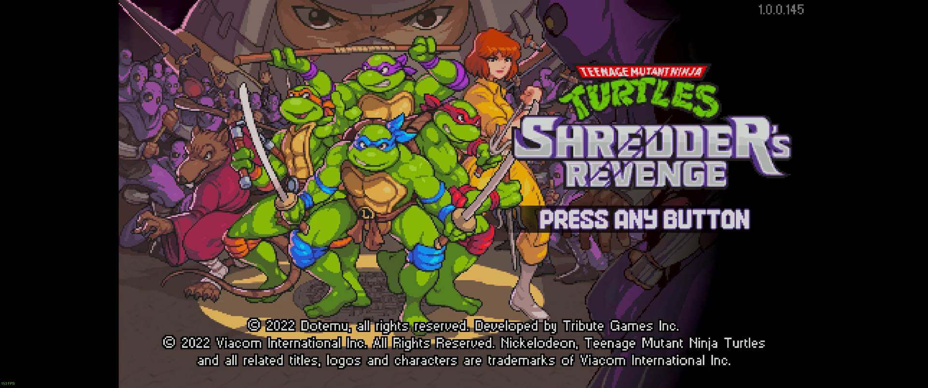
Step: Press Home to open the ReShade effects overlay as the main menu appears
key("Home")
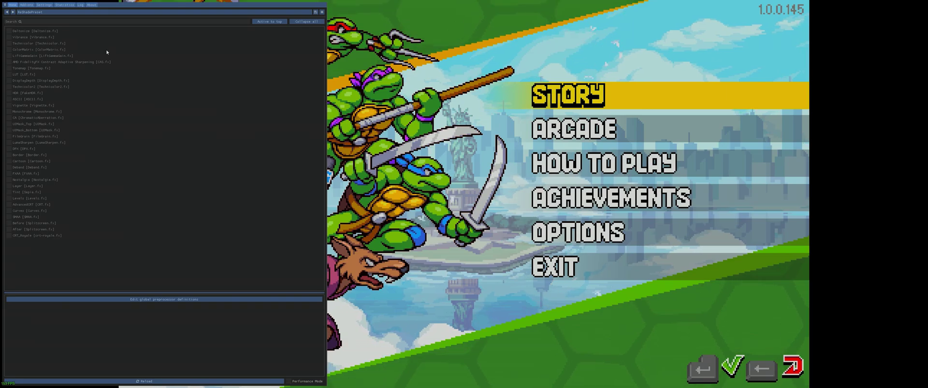
left_click(9, 236)
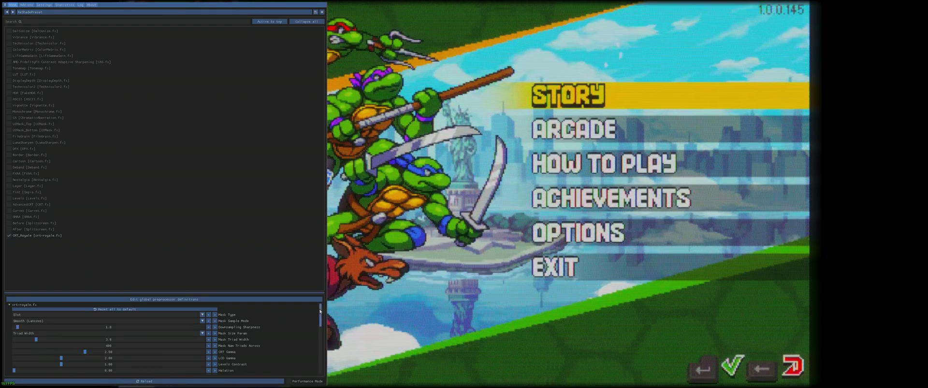
scroll(318, 314, "down", 2)
scroll(317, 314, "down", 3)
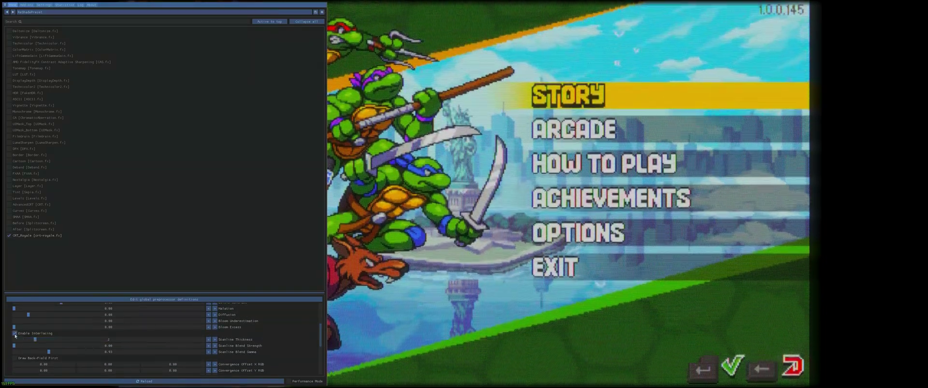
left_click(14, 334)
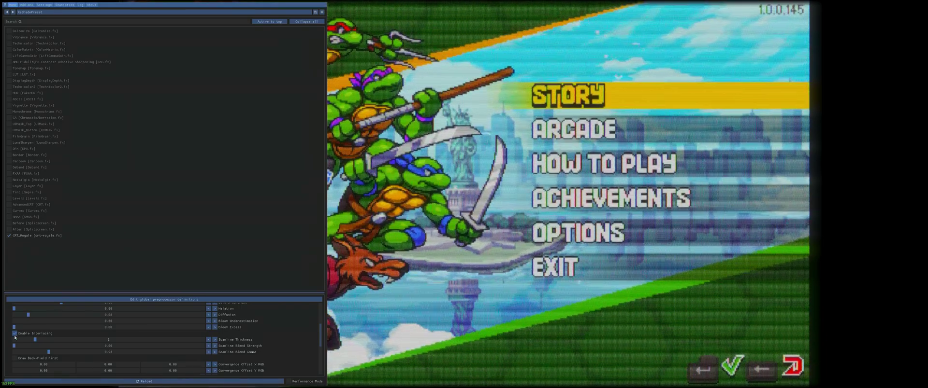
left_click(14, 334)
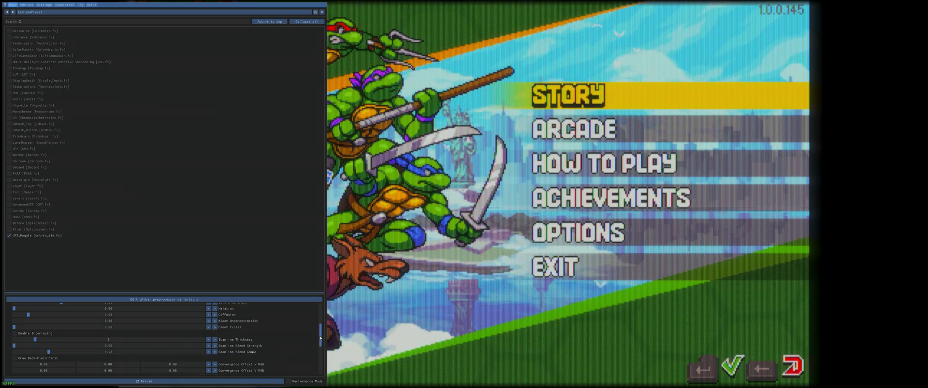
left_click_drag(322, 335, 322, 324)
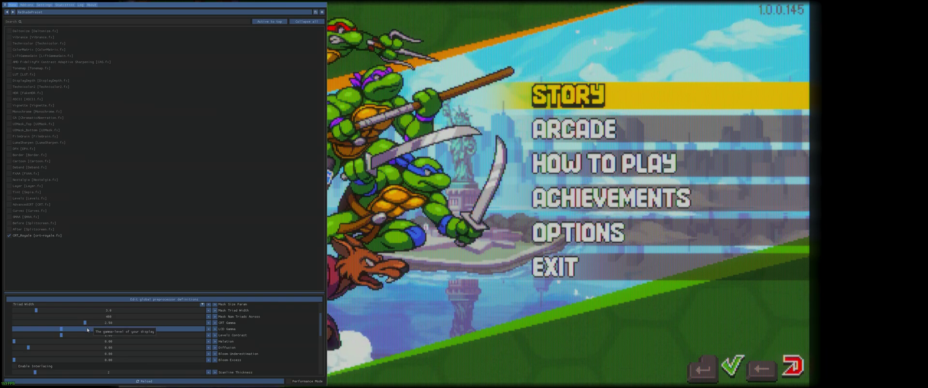
left_click(9, 236)
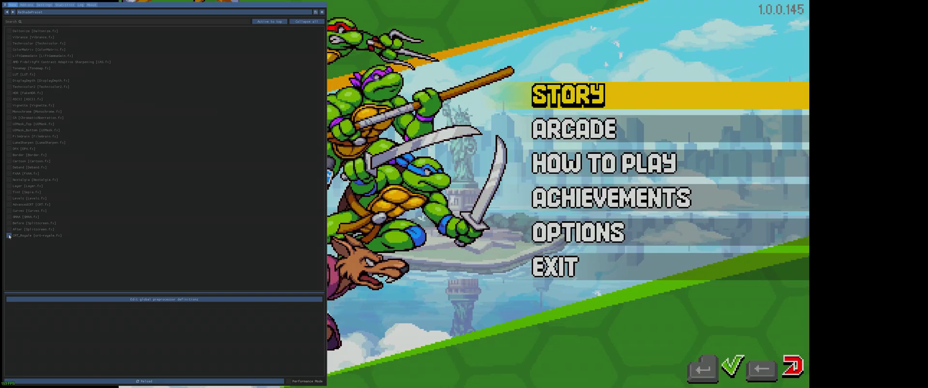
Step: Re-enable CRT_Royale, hide the overlay with Home, and toggle the effect with Scroll Lock
left_click(8, 236)
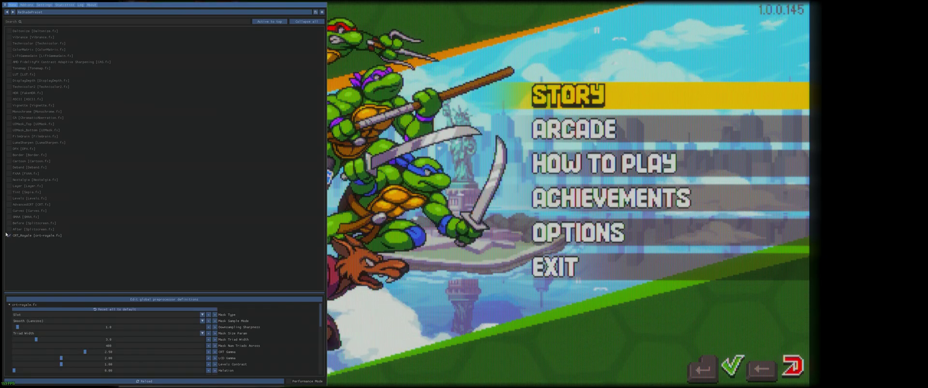
left_click(40, 5)
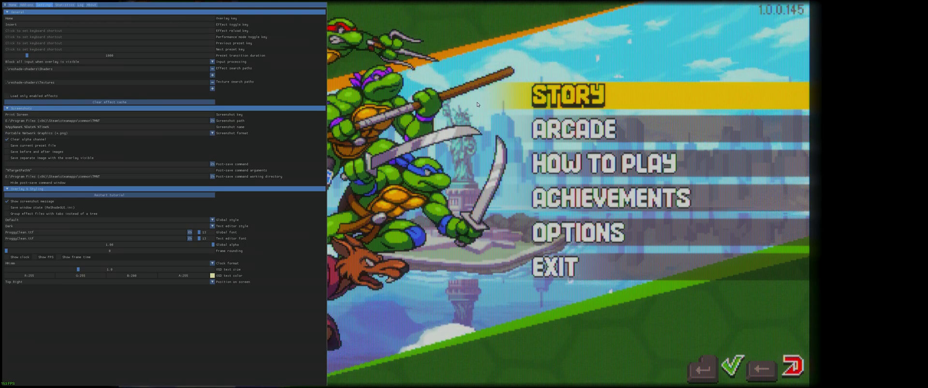
key("Home")
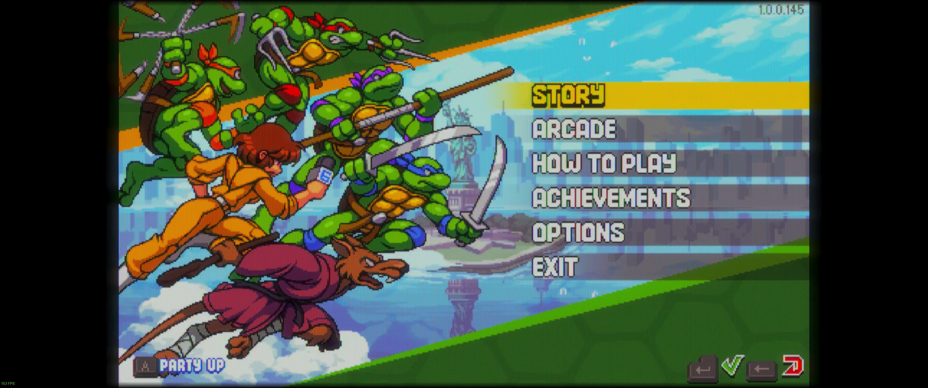
key("Scroll_Lock")
key("Scroll_Lock")
key("Scroll_Lock")
key("Scroll_Lock")
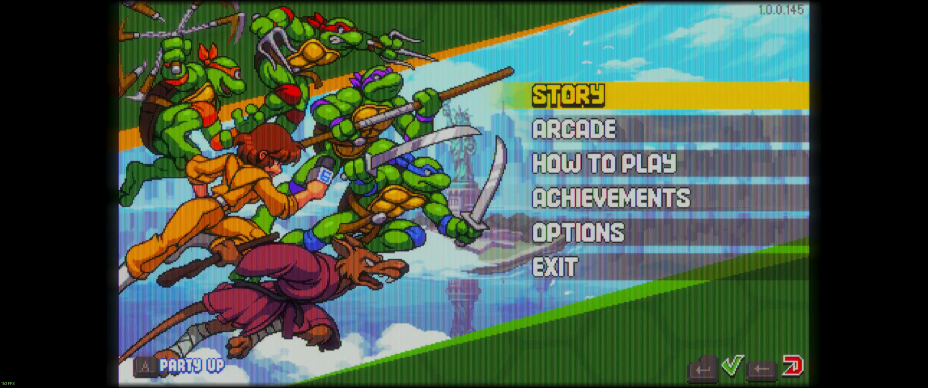